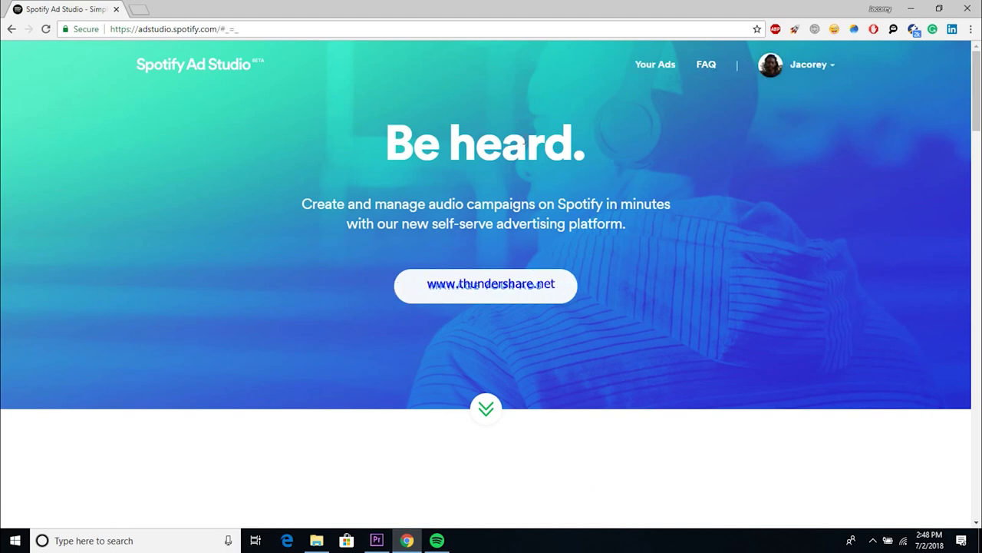
Step: Create a new ad named Test Ad with the objective of promoting a concert or music related content, and proceed to its audience settings
{"action": "left_click", "coordinate": [470, 285]}
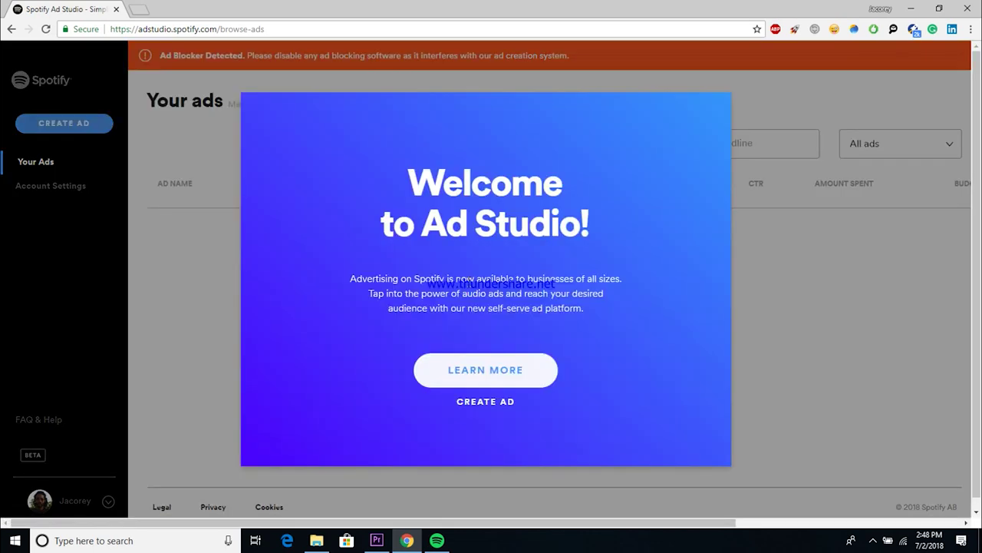
{"action": "left_click", "coordinate": [471, 402]}
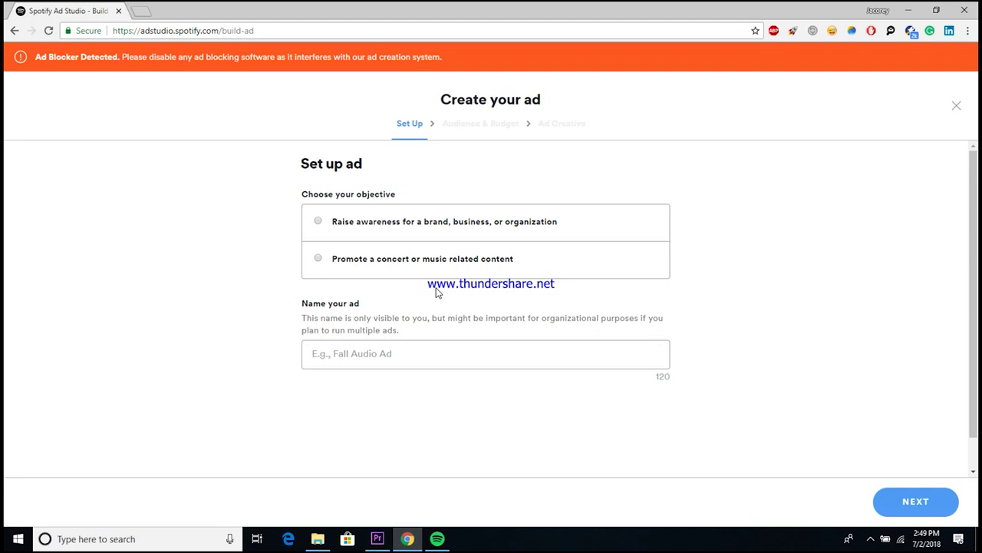
{"action": "left_click", "coordinate": [317, 259]}
{"action": "left_click", "coordinate": [336, 353]}
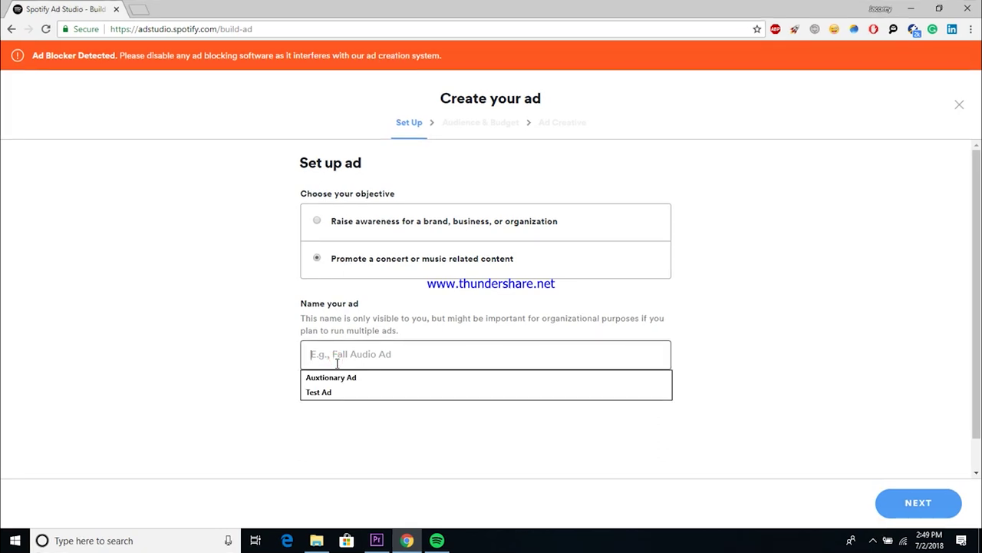
{"action": "left_click", "coordinate": [330, 389]}
{"action": "left_click", "coordinate": [915, 501]}
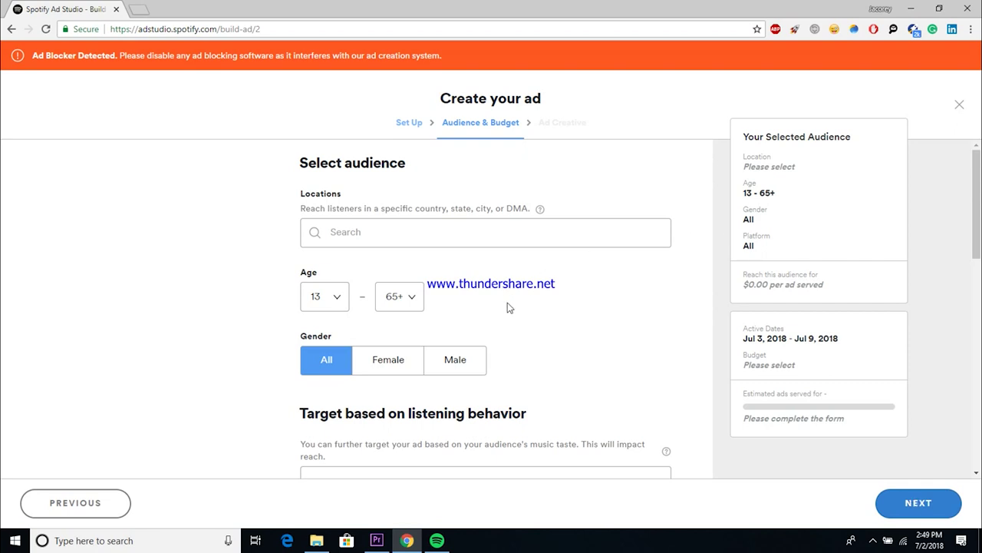
Step: Set the audience location to the DMA Atlanta GA, United States
{"action": "scroll", "coordinate": [485, 265], "scroll_direction": "down", "scroll_amount": 3}
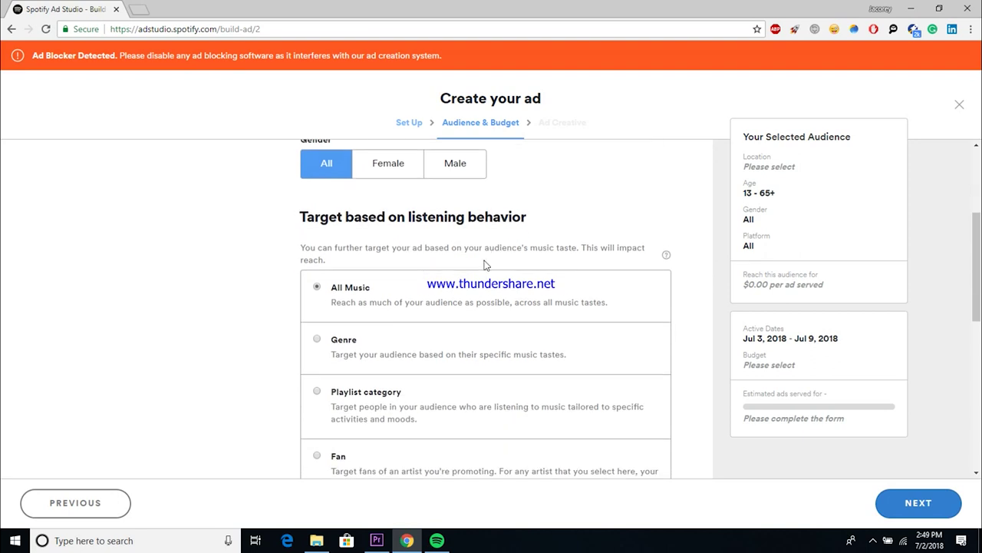
{"action": "scroll", "coordinate": [485, 267], "scroll_direction": "up", "scroll_amount": 3}
{"action": "left_click", "coordinate": [367, 233]}
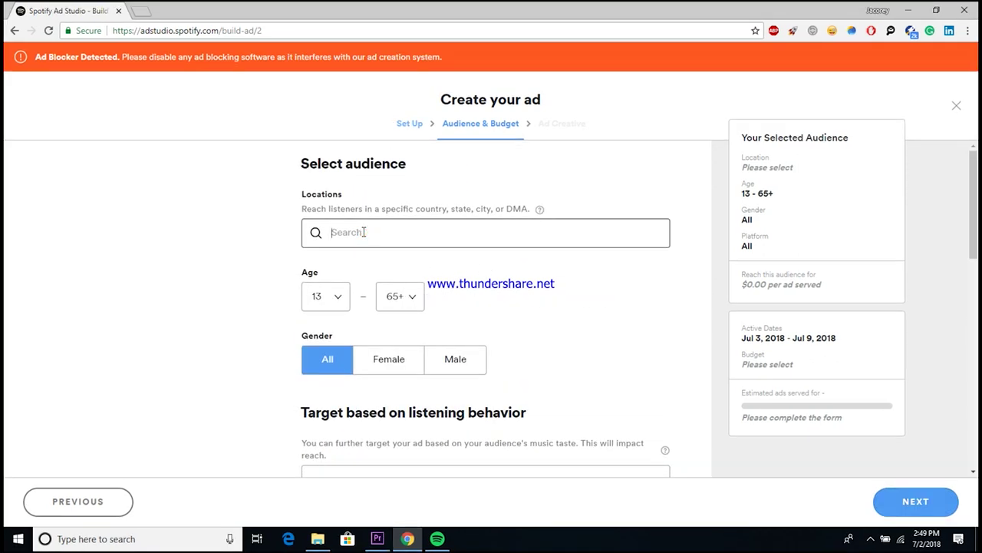
{"action": "type", "text": "atl"}
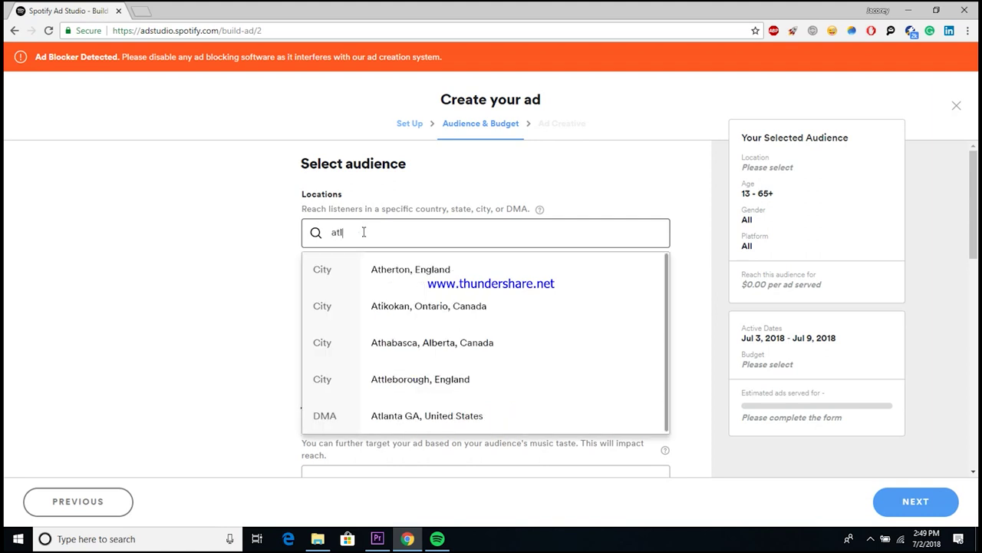
{"action": "left_click", "coordinate": [390, 266]}
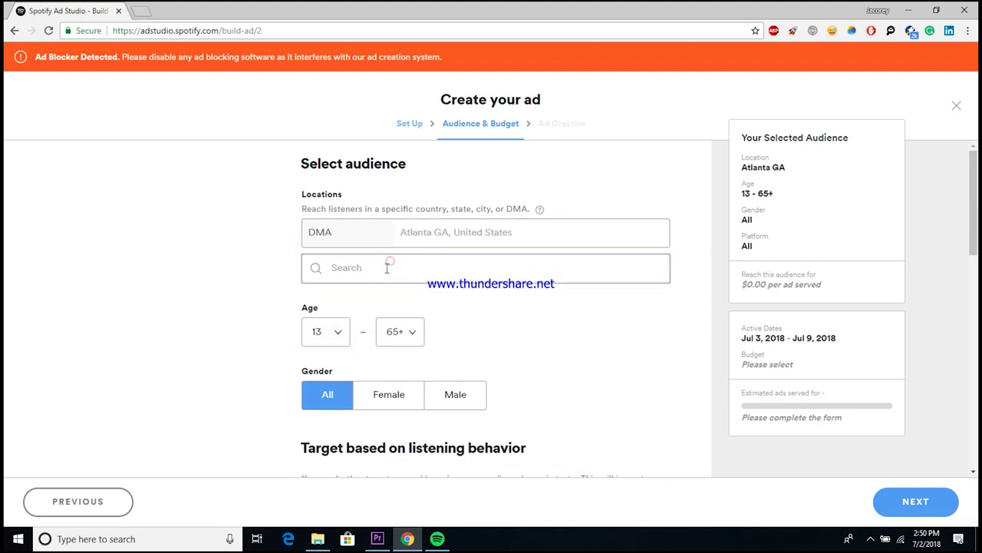
Step: Set the audience age range to 16–25
{"action": "left_click", "coordinate": [317, 332]}
{"action": "left_click", "coordinate": [330, 113]}
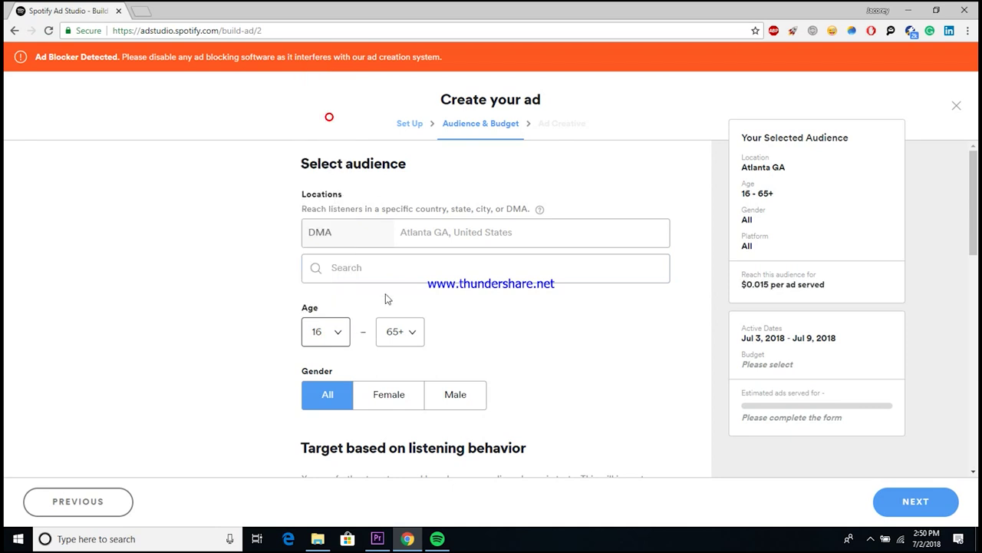
{"action": "left_click", "coordinate": [400, 332]}
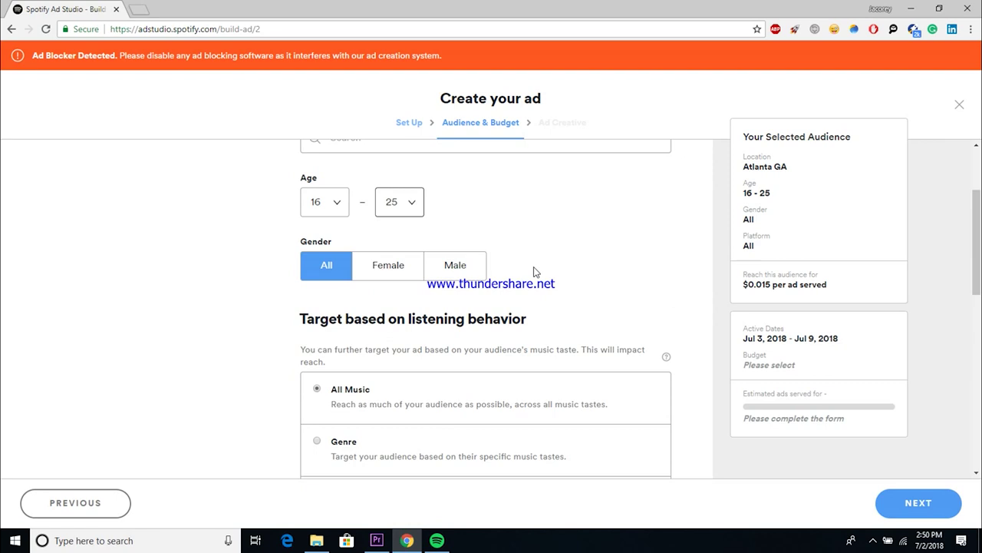
Step: Try the Genre, Playlist category and Fan options for listening behavior targeting
{"action": "scroll", "coordinate": [535, 271], "scroll_direction": "down", "scroll_amount": 1}
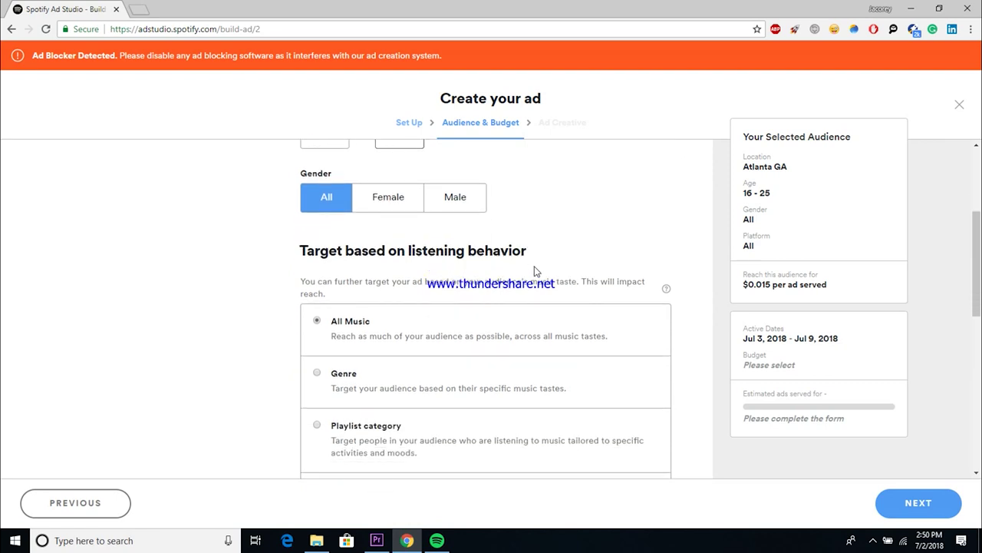
{"action": "scroll", "coordinate": [535, 271], "scroll_direction": "down", "scroll_amount": 2}
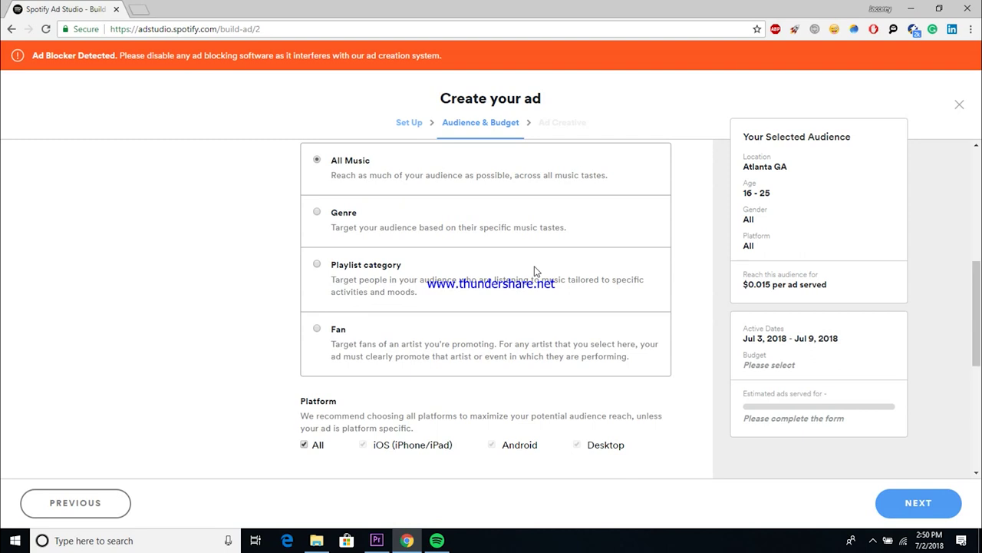
{"action": "left_click", "coordinate": [339, 215]}
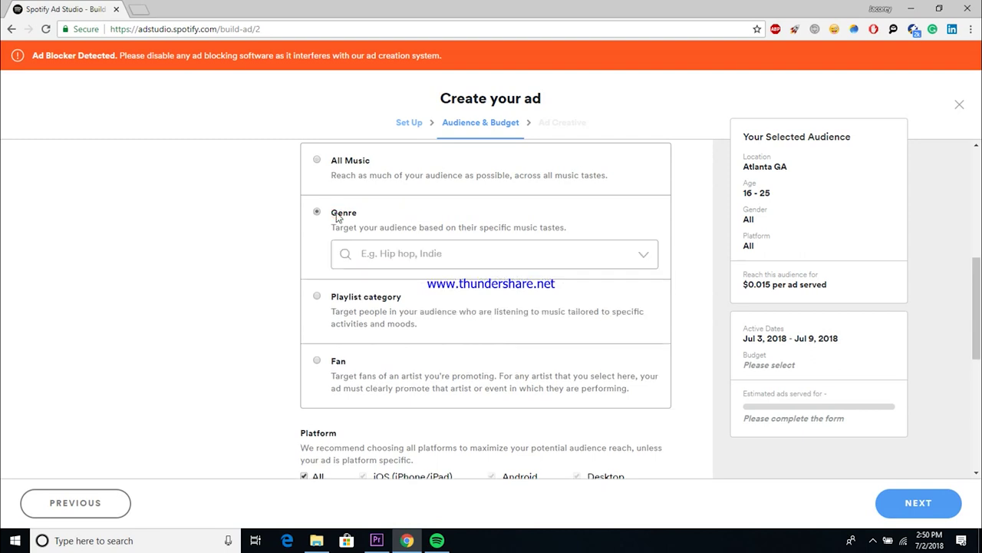
{"action": "left_click", "coordinate": [317, 297]}
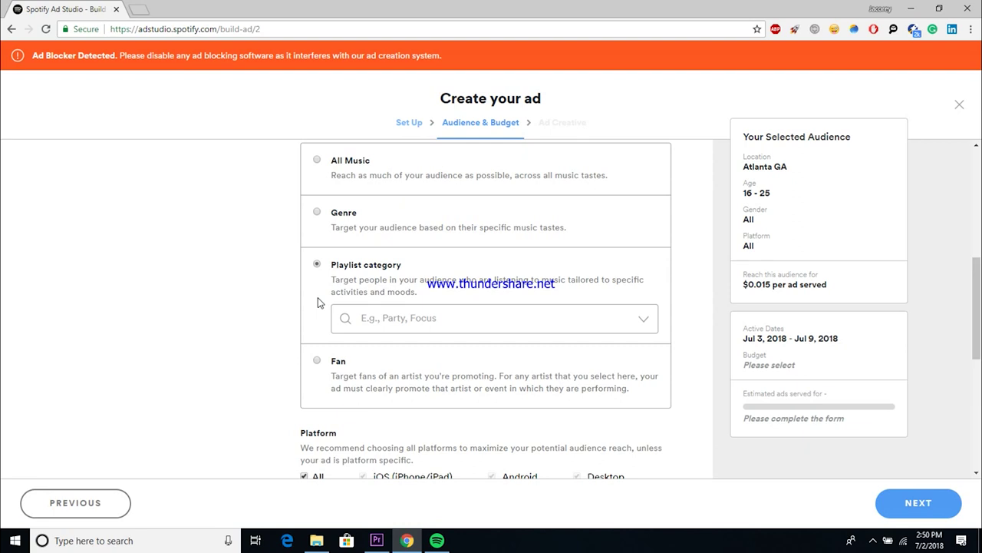
{"action": "left_click", "coordinate": [320, 375]}
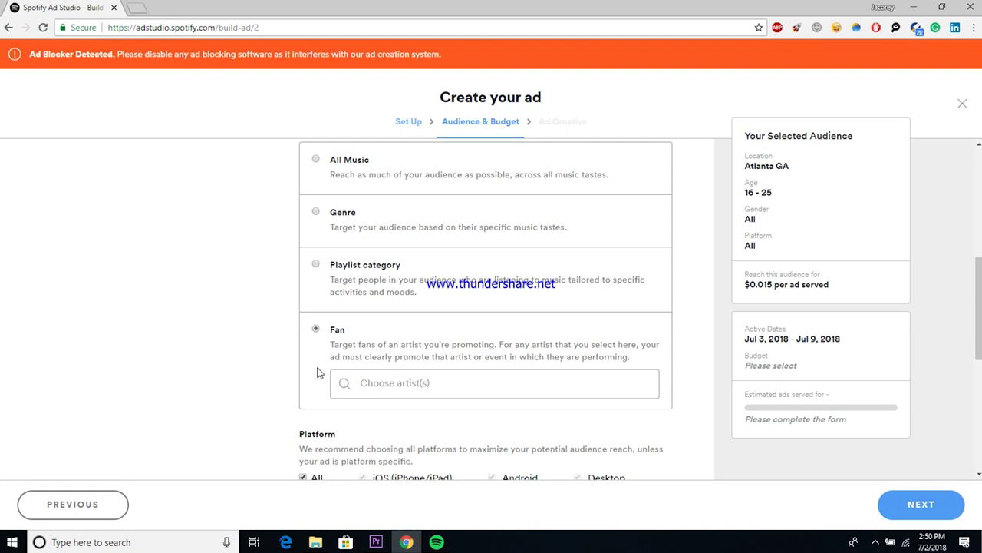
Step: Target the audience's listening behavior by genre, choosing Hip Hop
{"action": "left_click", "coordinate": [316, 213]}
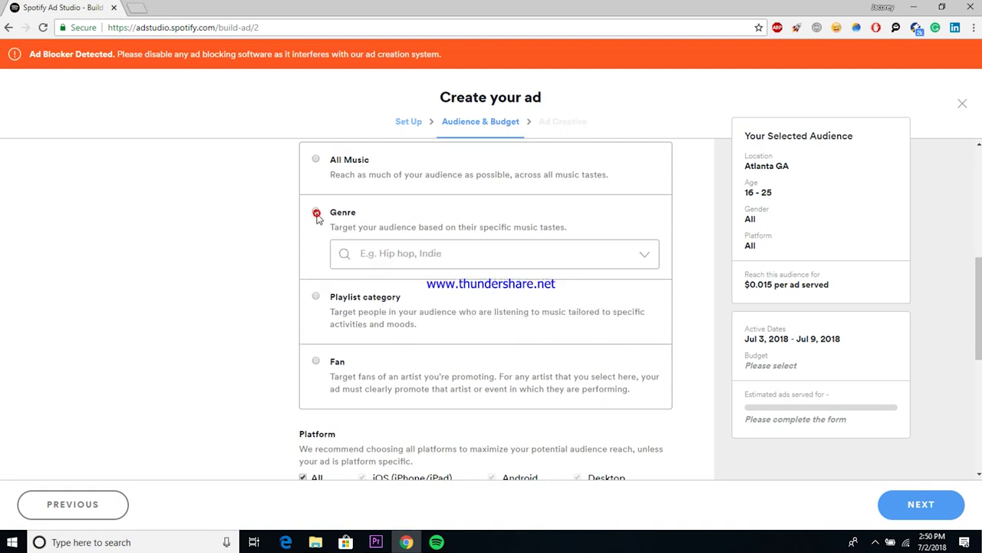
{"action": "left_click", "coordinate": [400, 261]}
{"action": "type", "text": "hip"}
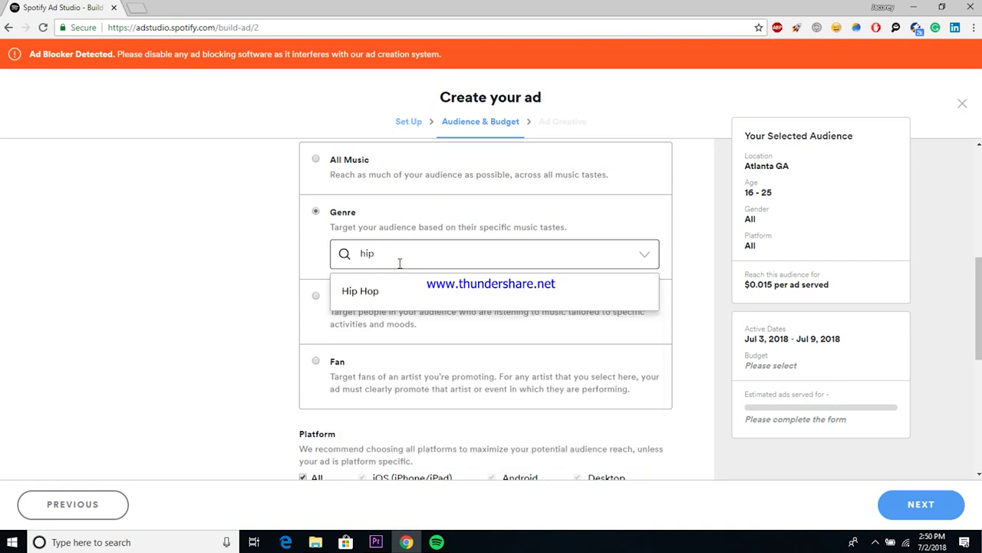
{"action": "left_click", "coordinate": [376, 289]}
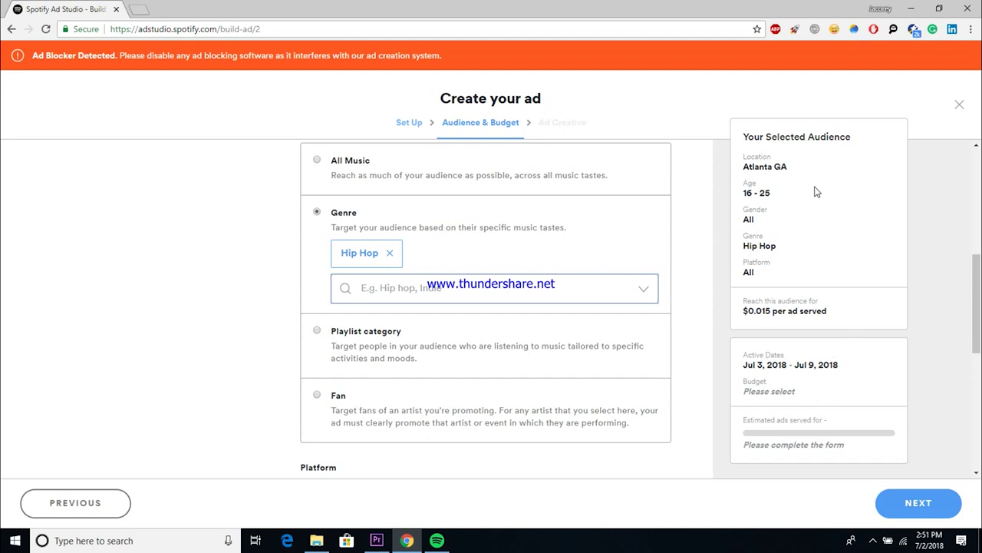
Step: Enter a custom budget of $250 for the ad and proceed to the ad creative
{"action": "scroll", "coordinate": [683, 283], "scroll_direction": "down", "scroll_amount": 2}
{"action": "scroll", "coordinate": [683, 283], "scroll_direction": "down", "scroll_amount": 1}
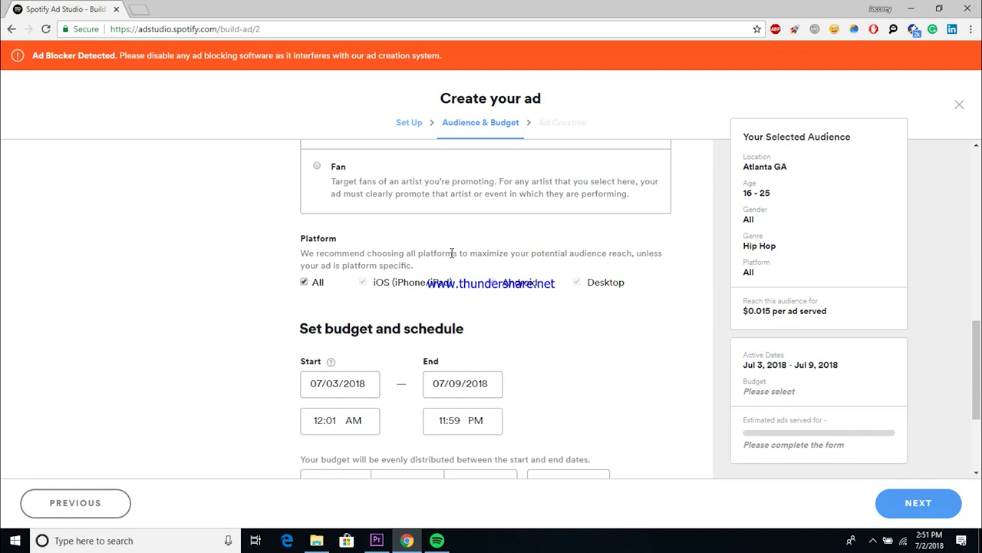
{"action": "scroll", "coordinate": [452, 252], "scroll_direction": "down", "scroll_amount": 2}
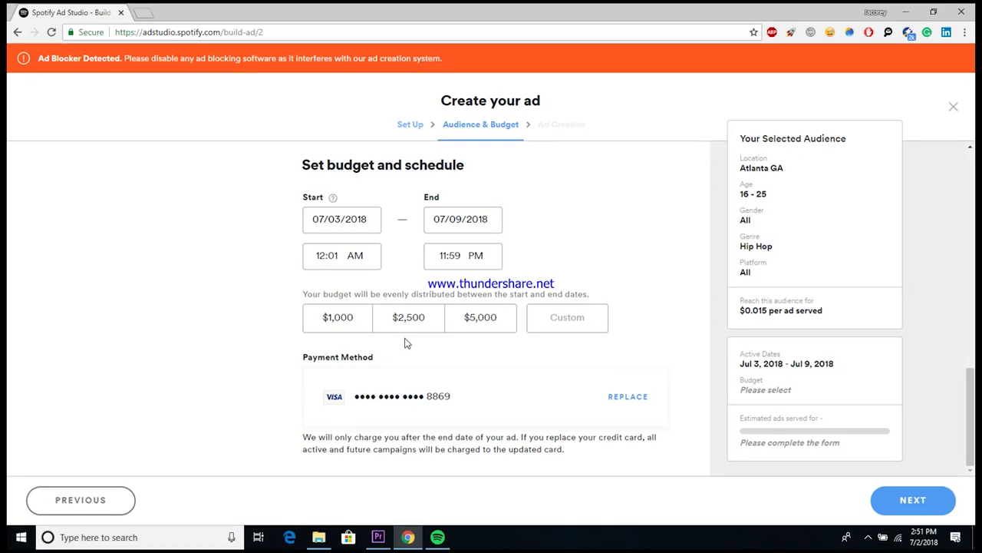
{"action": "left_click", "coordinate": [565, 317]}
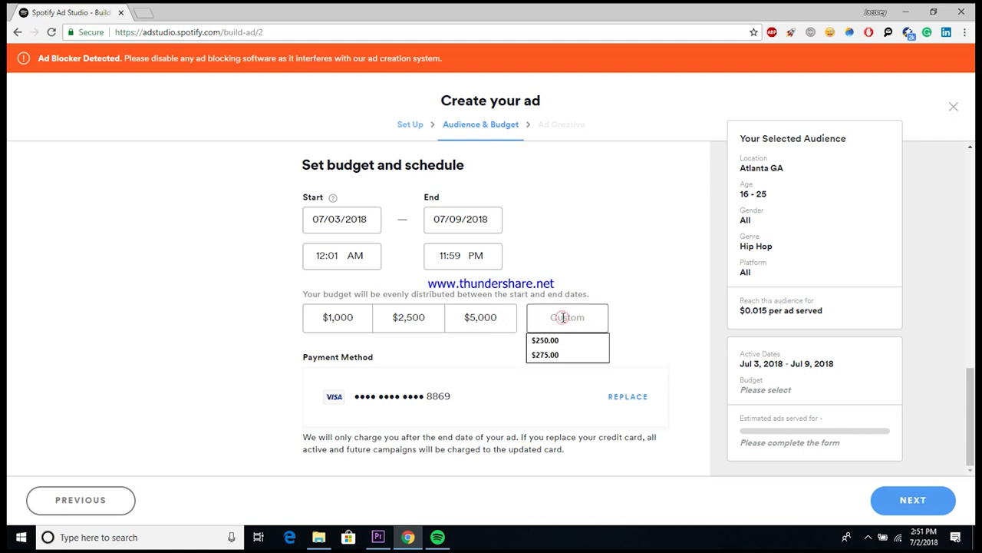
{"action": "type", "text": "25"}
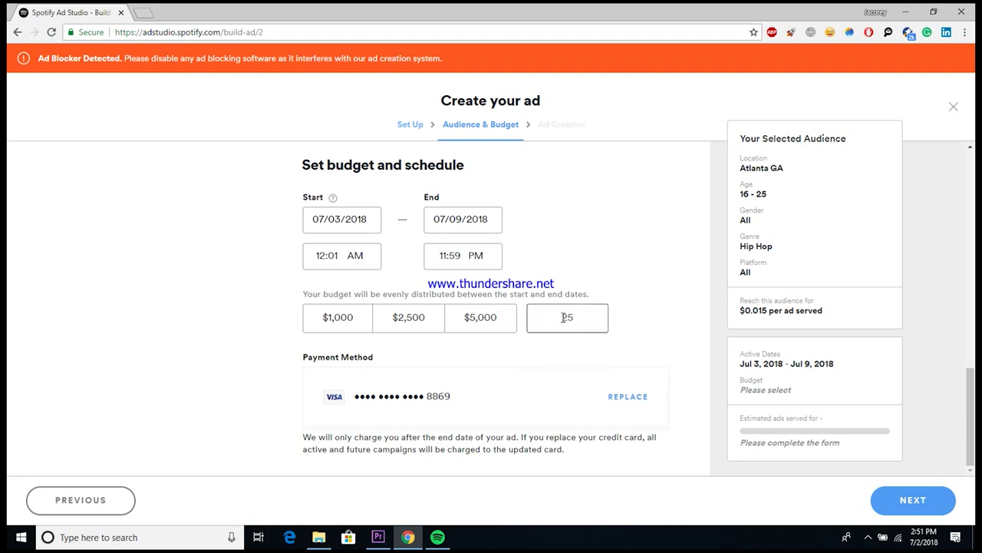
{"action": "type", "text": "0"}
{"action": "key", "text": "Return"}
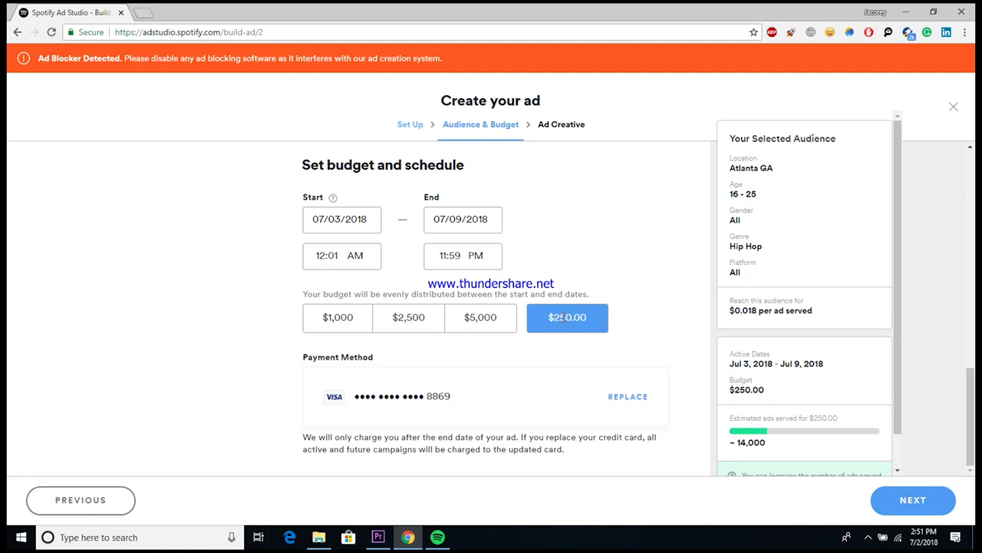
{"action": "left_click", "coordinate": [565, 317]}
{"action": "left_click", "coordinate": [643, 353]}
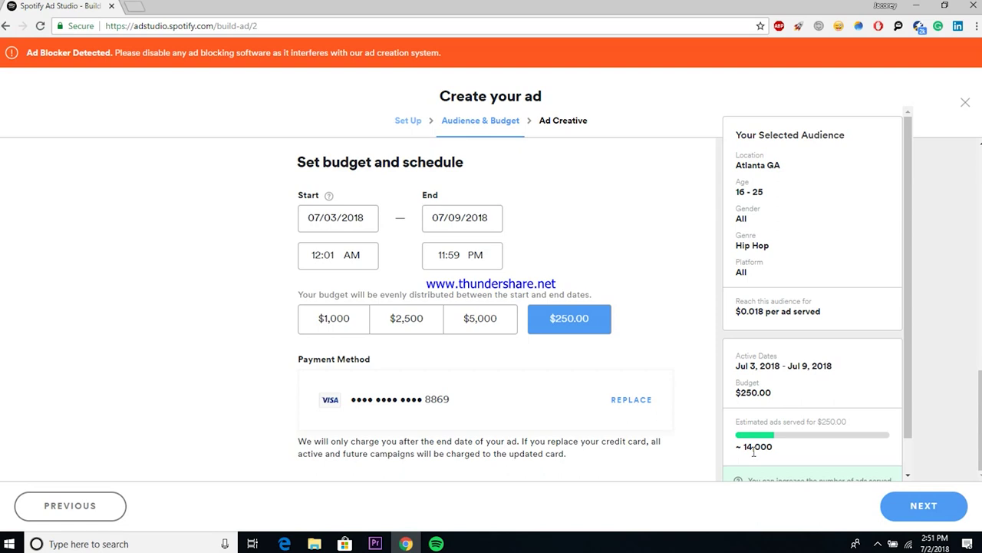
{"action": "left_click", "coordinate": [900, 516]}
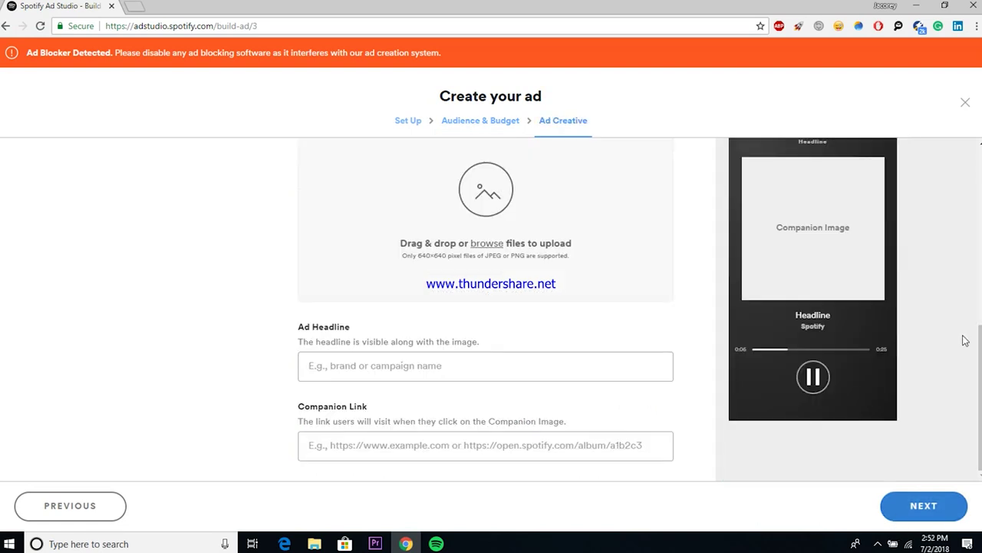
Step: Check the voiceover request option, and upload an audio file for the ad instead
{"action": "scroll", "coordinate": [966, 340], "scroll_direction": "up", "scroll_amount": 1}
{"action": "scroll", "coordinate": [965, 340], "scroll_direction": "up", "scroll_amount": 6}
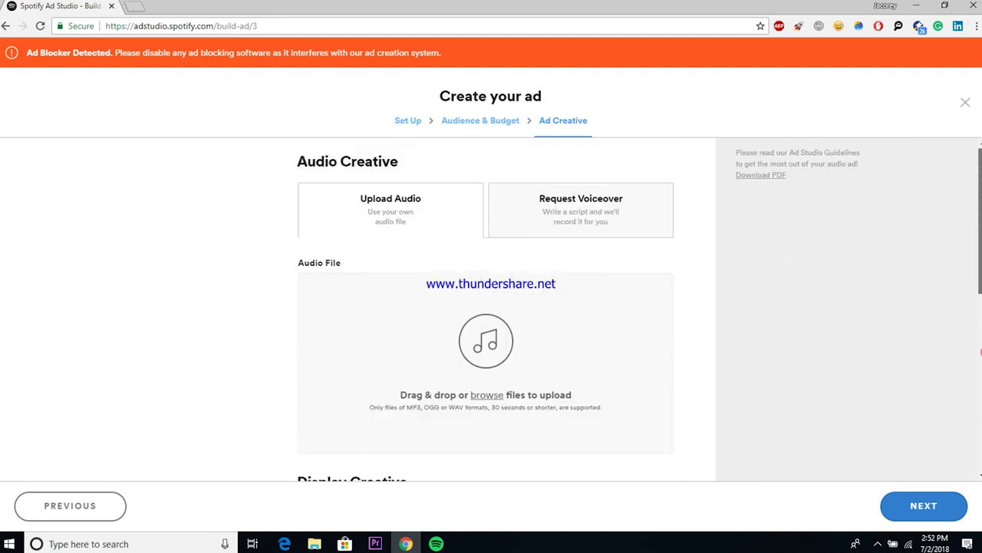
{"action": "left_click", "coordinate": [612, 230]}
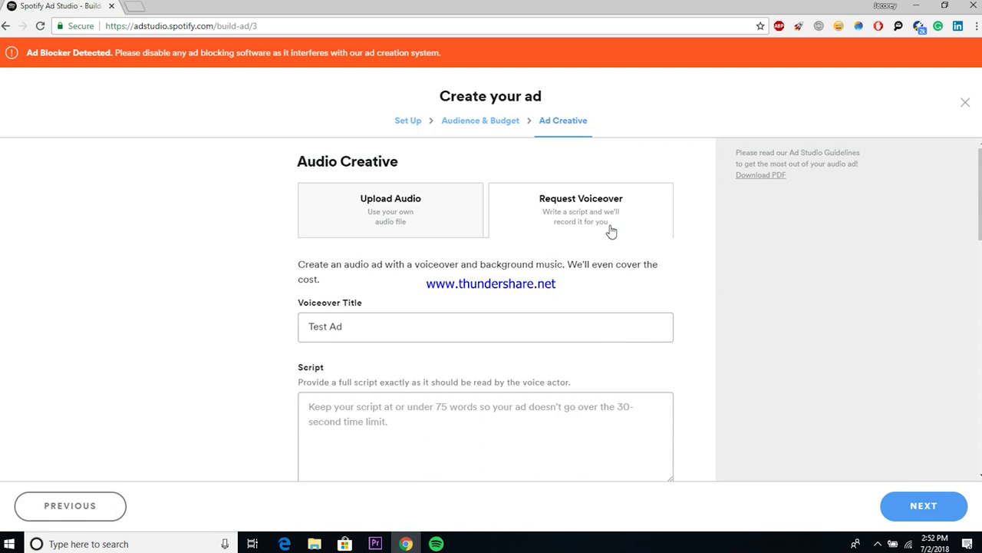
{"action": "left_click", "coordinate": [450, 200]}
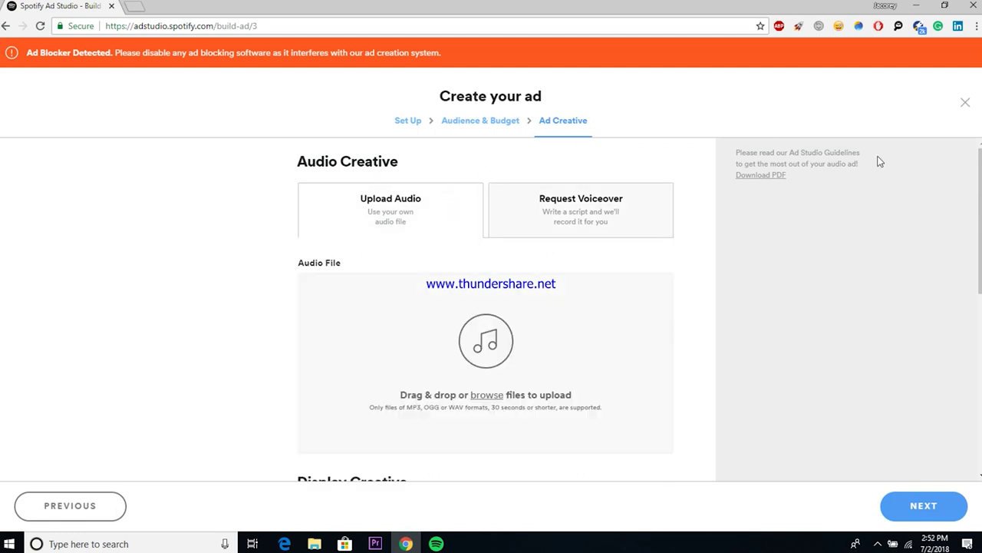
{"action": "scroll", "coordinate": [883, 230], "scroll_direction": "down", "scroll_amount": 1}
{"action": "scroll", "coordinate": [492, 307], "scroll_direction": "down", "scroll_amount": 1}
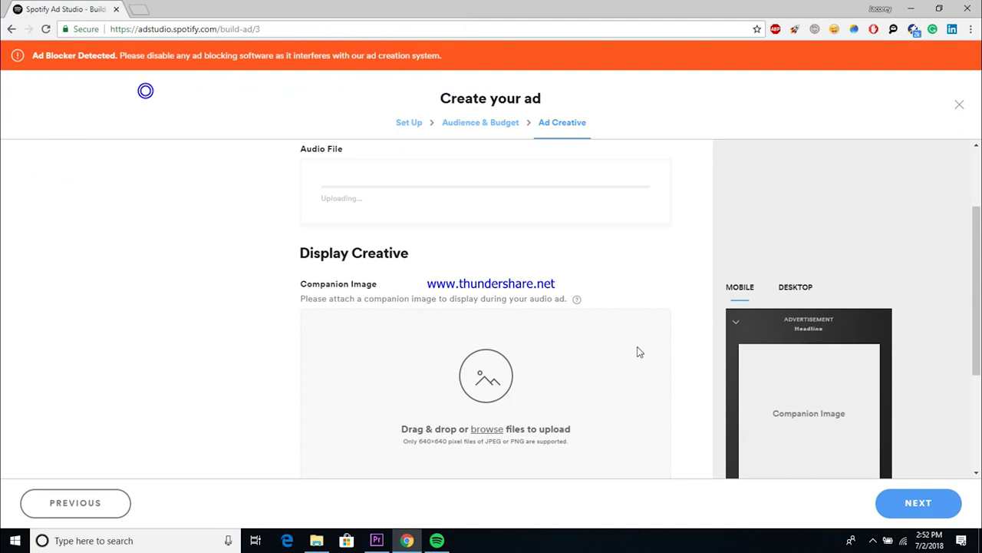
Step: Upload the 640×640 portrait file beginning with "tumblr_maxmvuzsby1qf8rjmo1_1280" as the companion image
{"action": "left_click_drag", "start_coordinate": [971, 279], "coordinate": [943, 325]}
{"action": "left_click", "coordinate": [943, 326]}
{"action": "scroll", "coordinate": [941, 323], "scroll_direction": "up", "scroll_amount": 1}
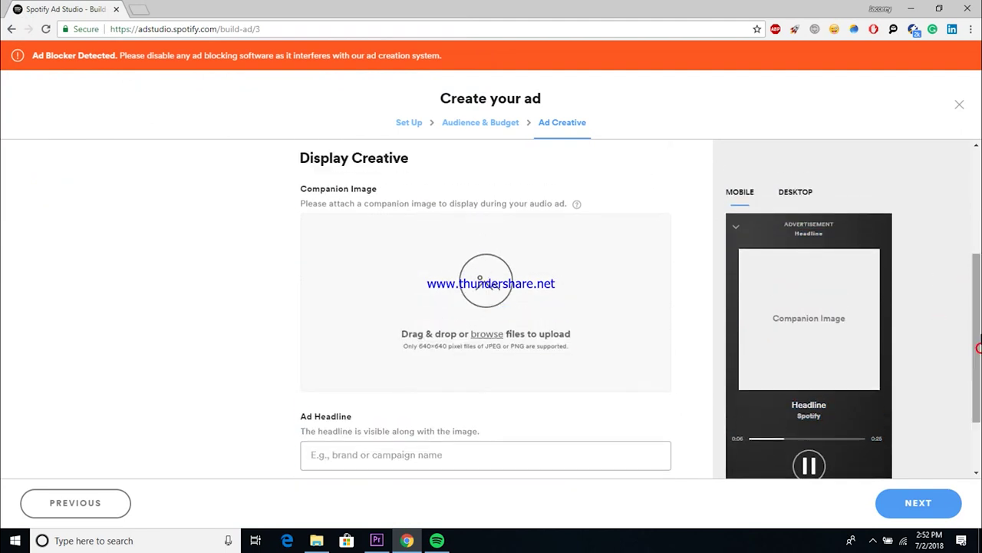
{"action": "scroll", "coordinate": [767, 224], "scroll_direction": "up", "scroll_amount": 1}
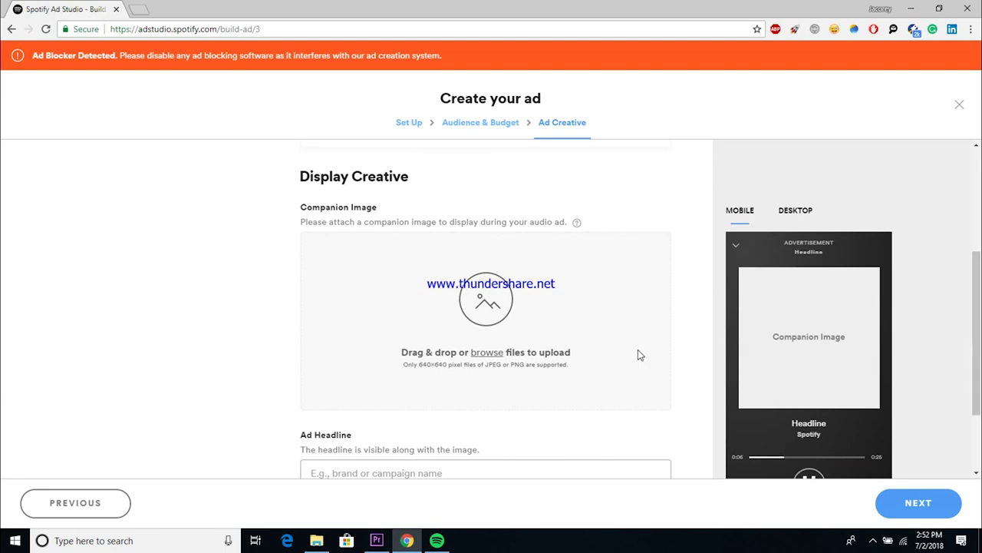
{"action": "left_click", "coordinate": [491, 353]}
{"action": "double_click", "coordinate": [217, 100]}
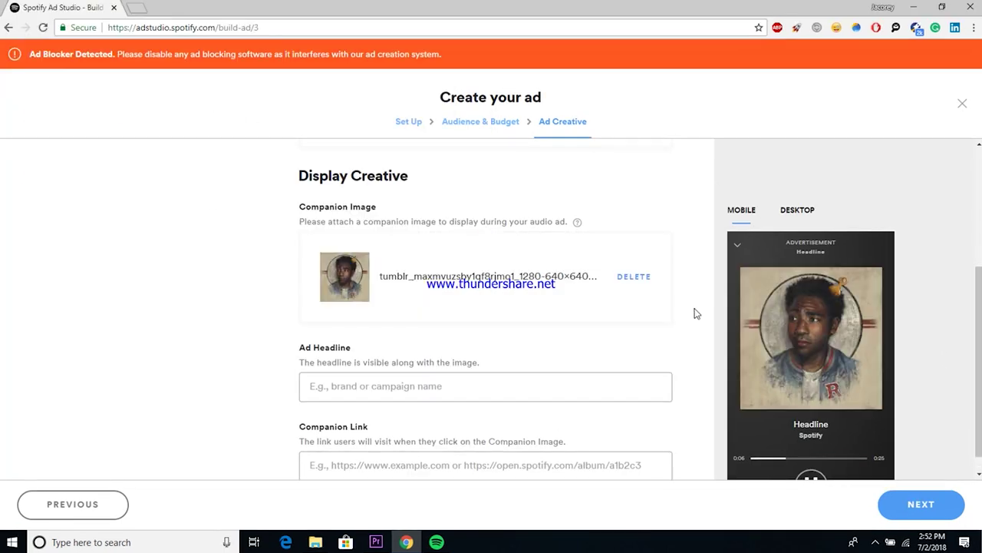
Step: Set the ad headline to "Lil Childish-This Is America" and display the desktop preview of the ad
{"action": "left_click_drag", "start_coordinate": [980, 315], "coordinate": [980, 328]}
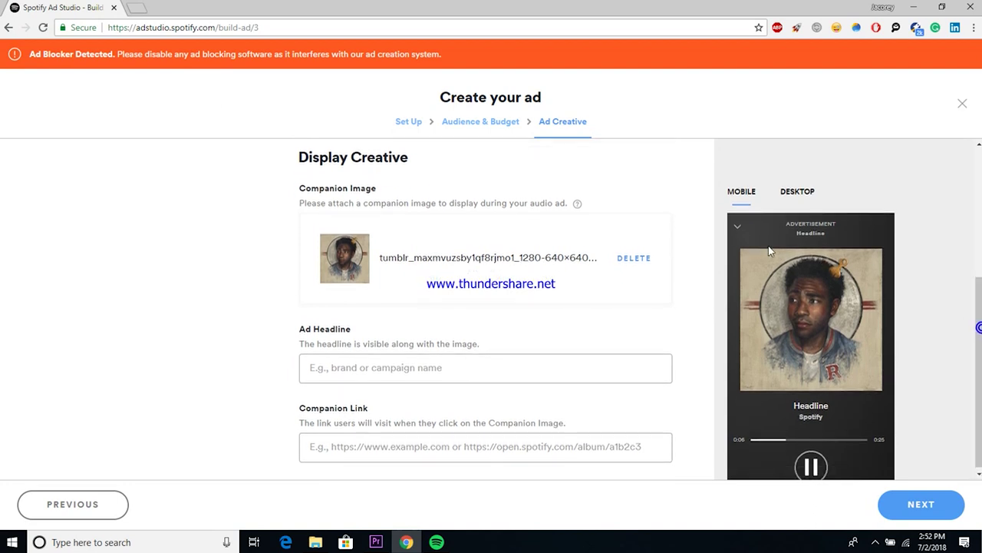
{"action": "left_click", "coordinate": [424, 367]}
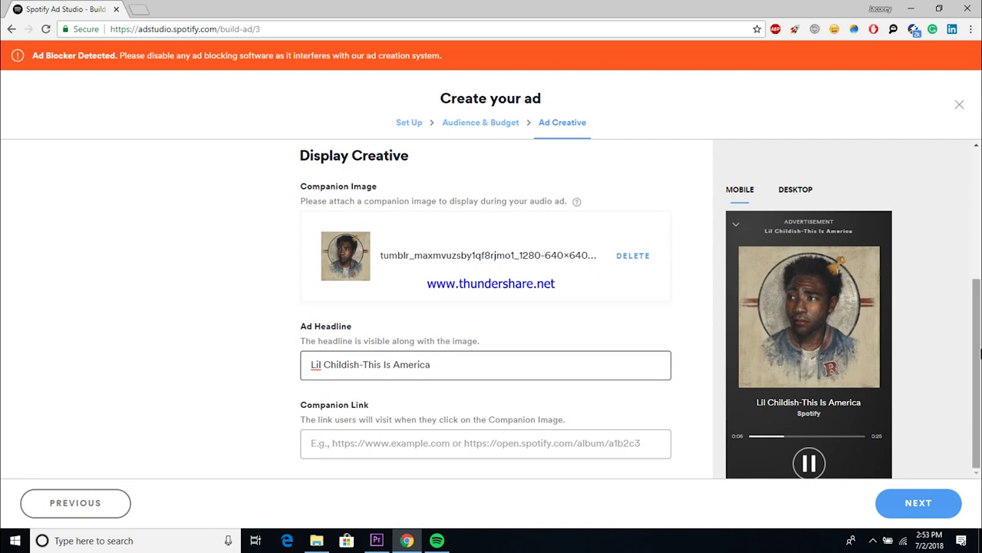
{"action": "left_click", "coordinate": [794, 190]}
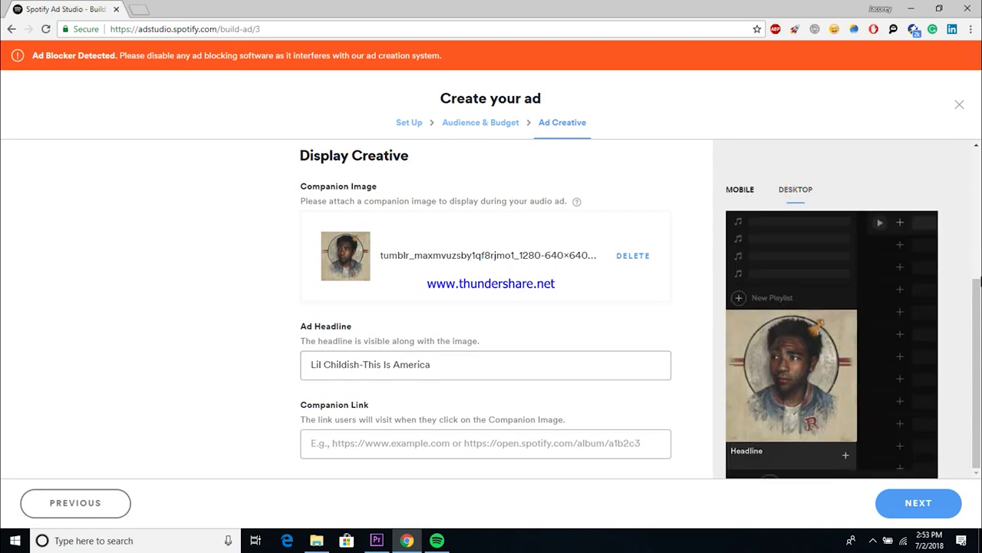
{"action": "left_click_drag", "start_coordinate": [978, 257], "coordinate": [979, 392]}
{"action": "left_click", "coordinate": [557, 443]}
{"action": "left_click", "coordinate": [400, 465]}
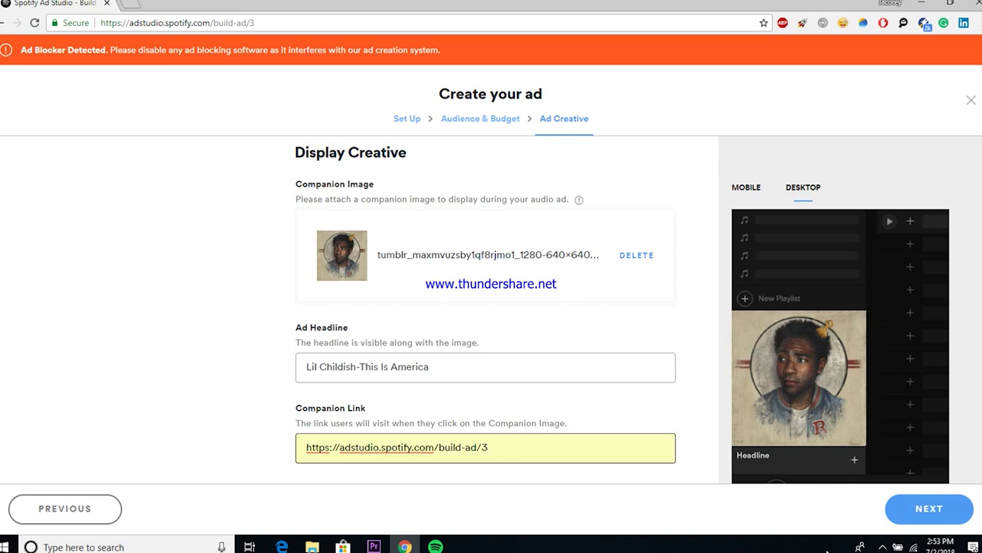
{"action": "left_click", "coordinate": [929, 514]}
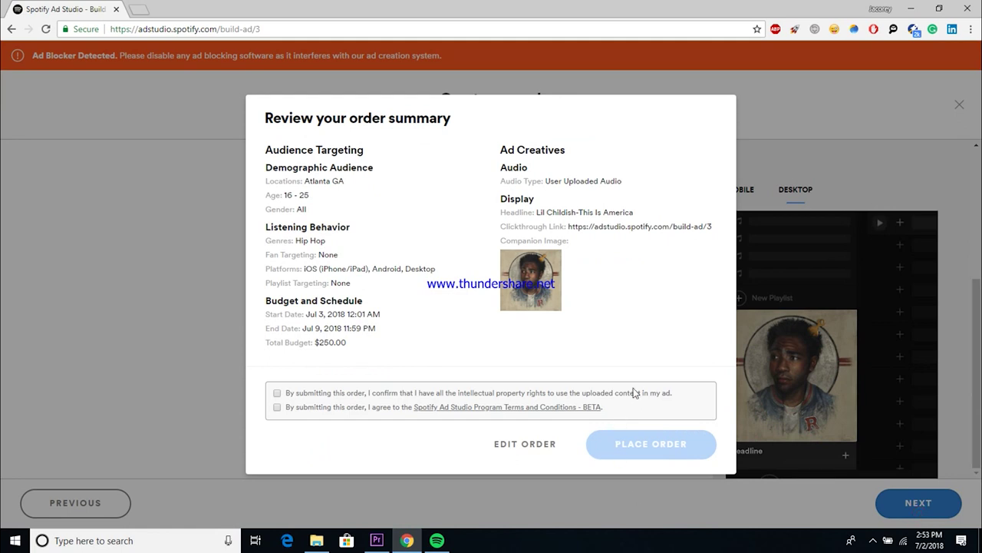